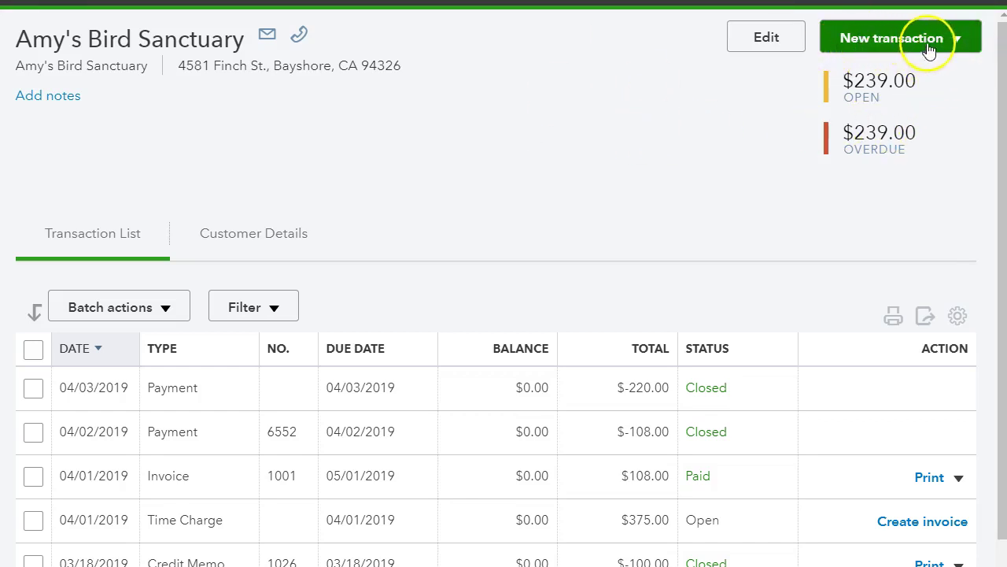
# Step: Create a delayed charge for Amy's Bird Sanctuary with the Gardening service at a rate of 100
pyautogui.click(958, 44)
pyautogui.click(924, 225)
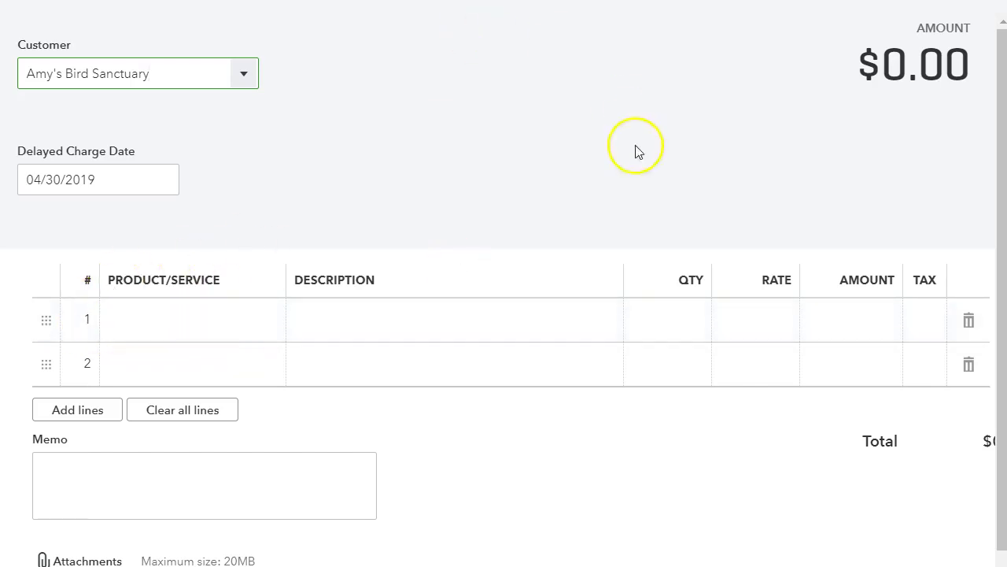
pyautogui.click(185, 320)
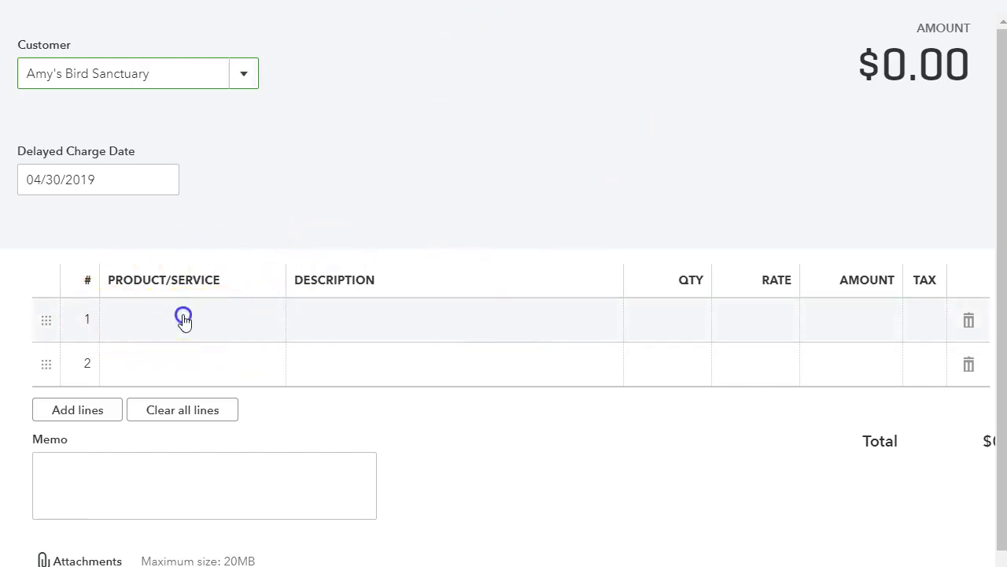
pyautogui.click(262, 321)
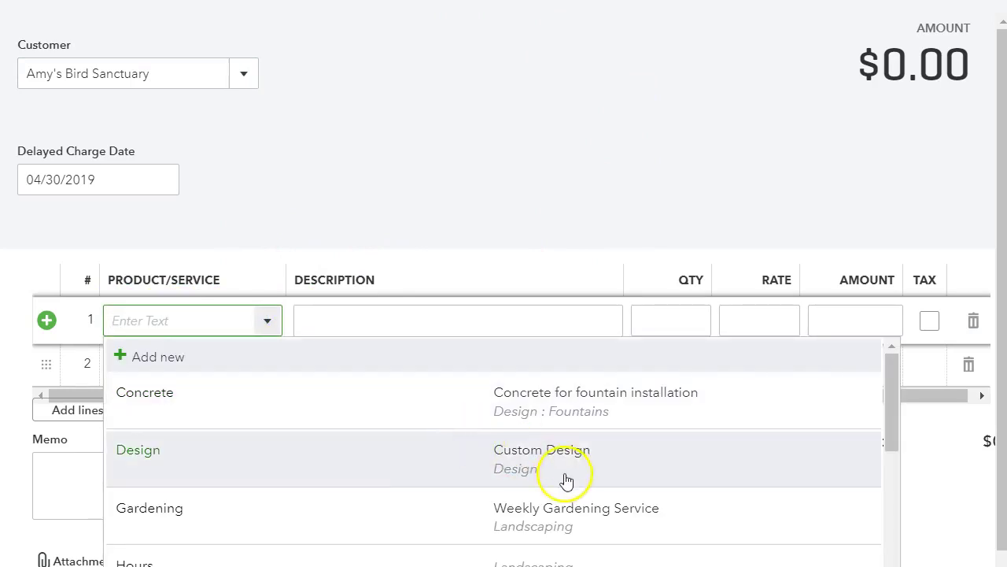
pyautogui.click(342, 503)
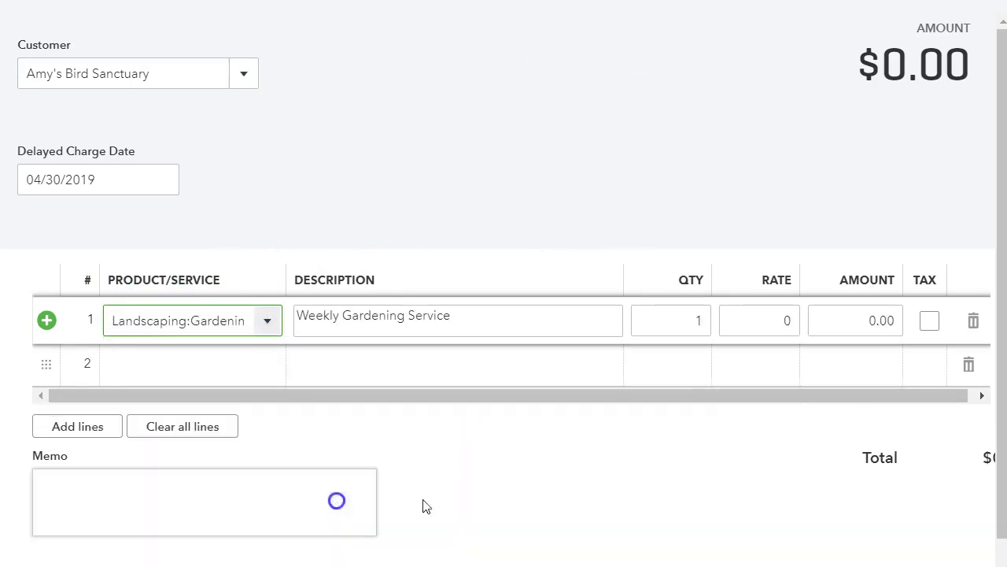
pyautogui.click(755, 317)
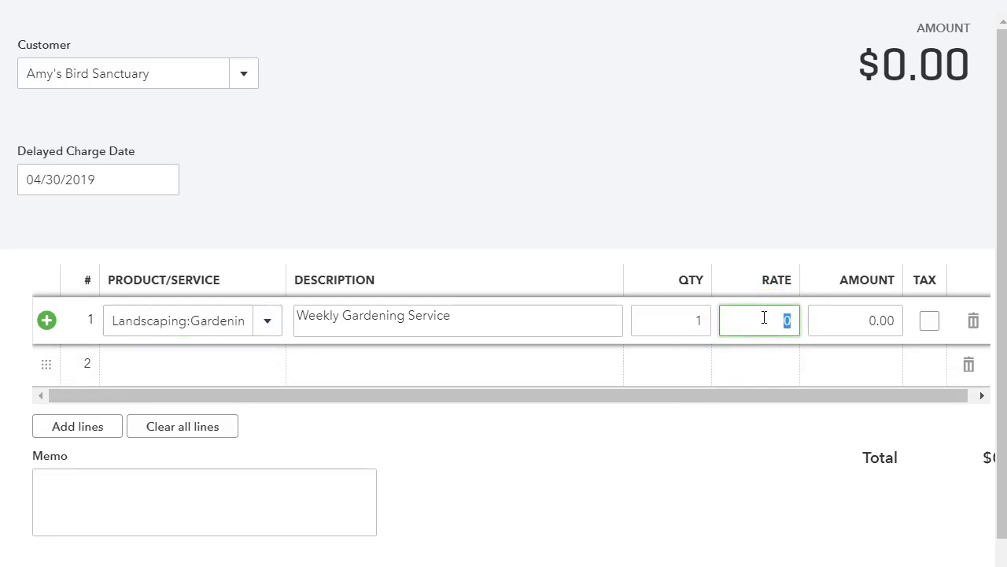
pyautogui.click(709, 240)
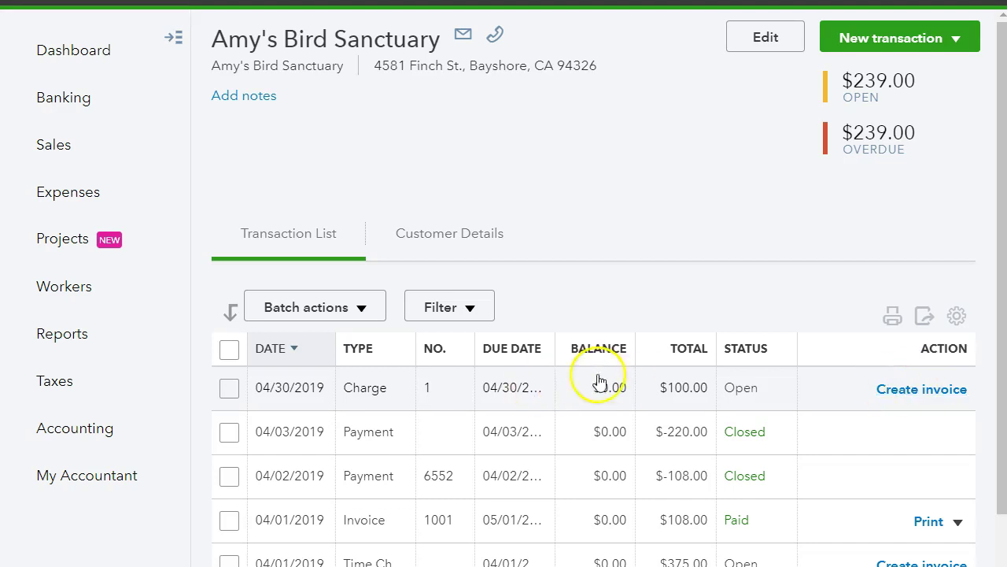
# Step: Start another delayed charge for Amy's Bird Sanctuary and date it 04/29/2019
pyautogui.click(938, 47)
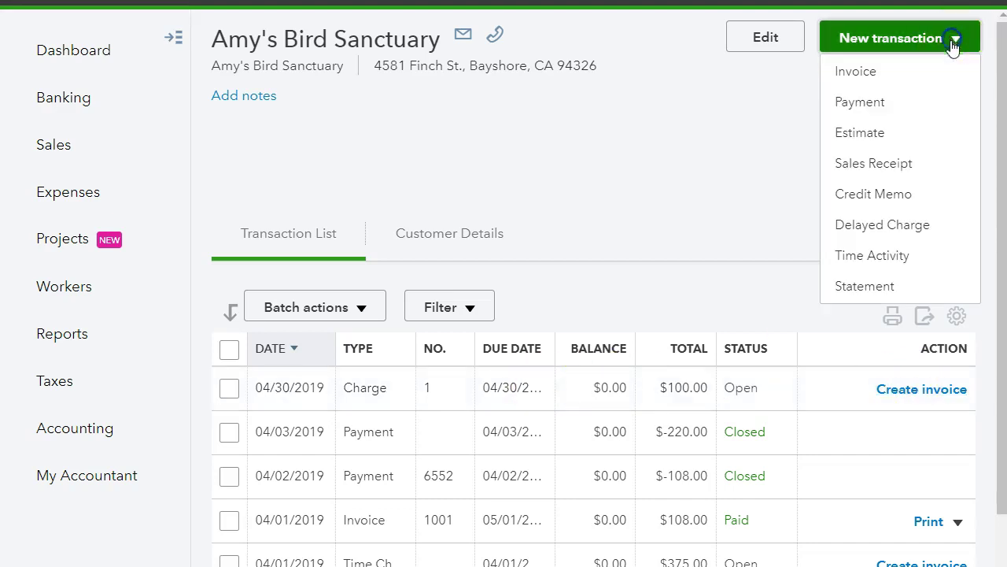
pyautogui.click(927, 229)
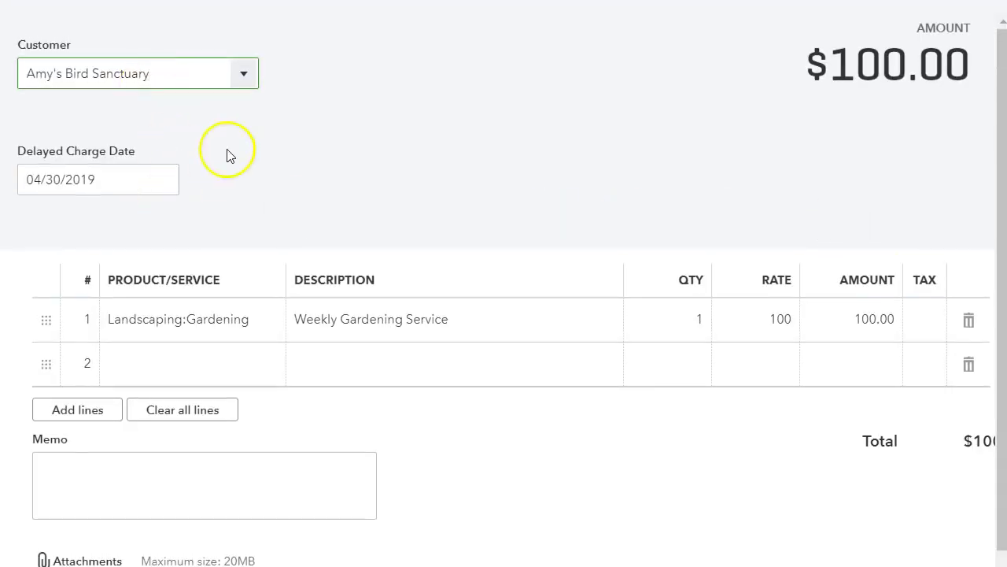
pyautogui.click(162, 179)
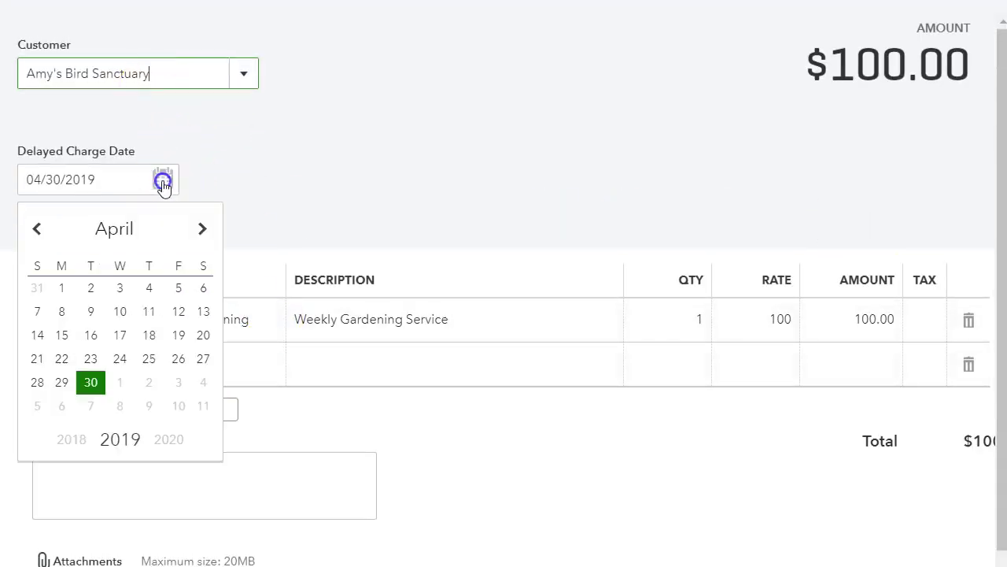
pyautogui.click(63, 383)
# Step: Change the charge's first line to Lighting at a rate of 200, make it non-taxable, and save and close the charge
pyautogui.click(263, 322)
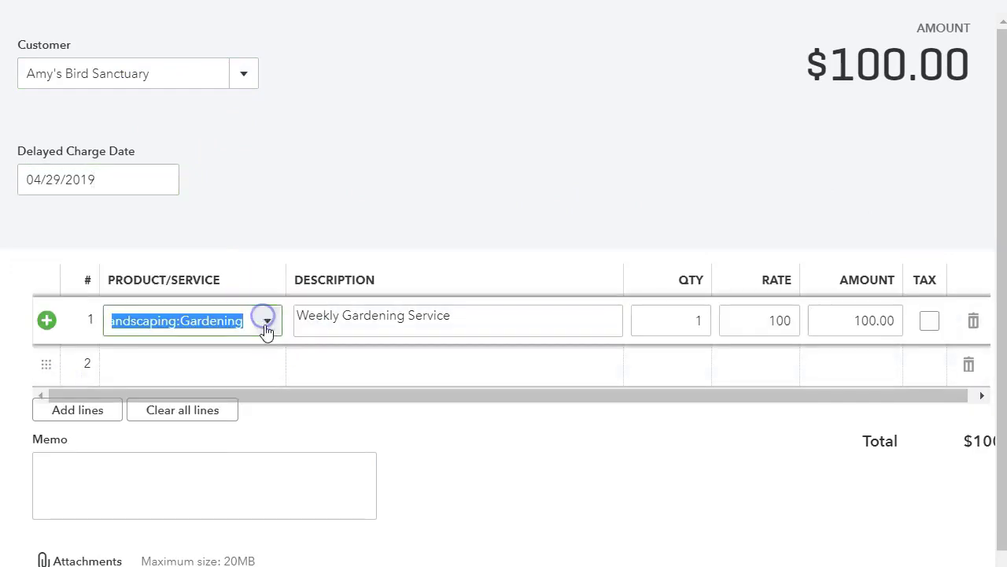
pyautogui.click(304, 506)
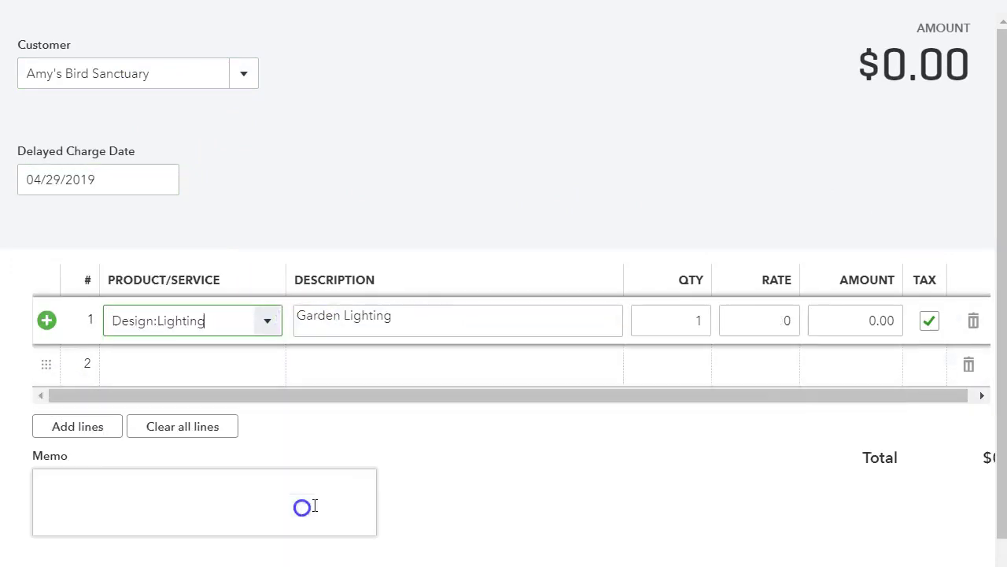
pyautogui.click(787, 318)
pyautogui.click(719, 236)
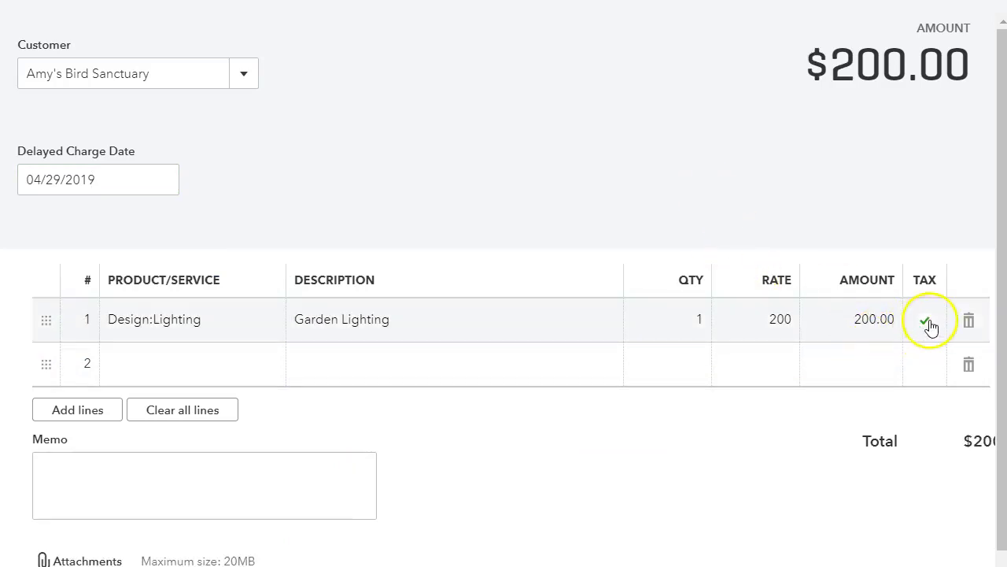
pyautogui.click(929, 322)
pyautogui.click(929, 321)
pyautogui.click(624, 191)
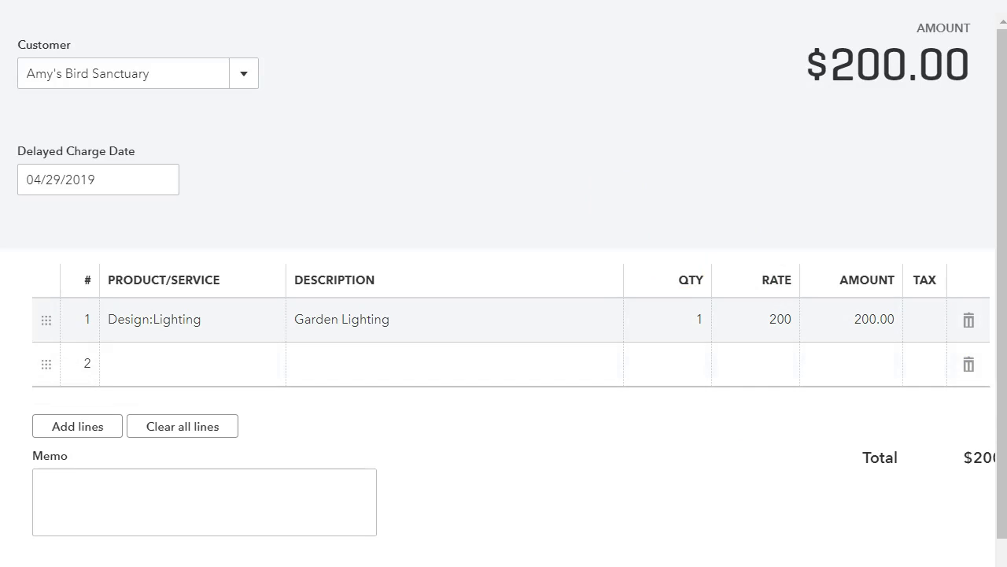
pyautogui.click(1002, 4)
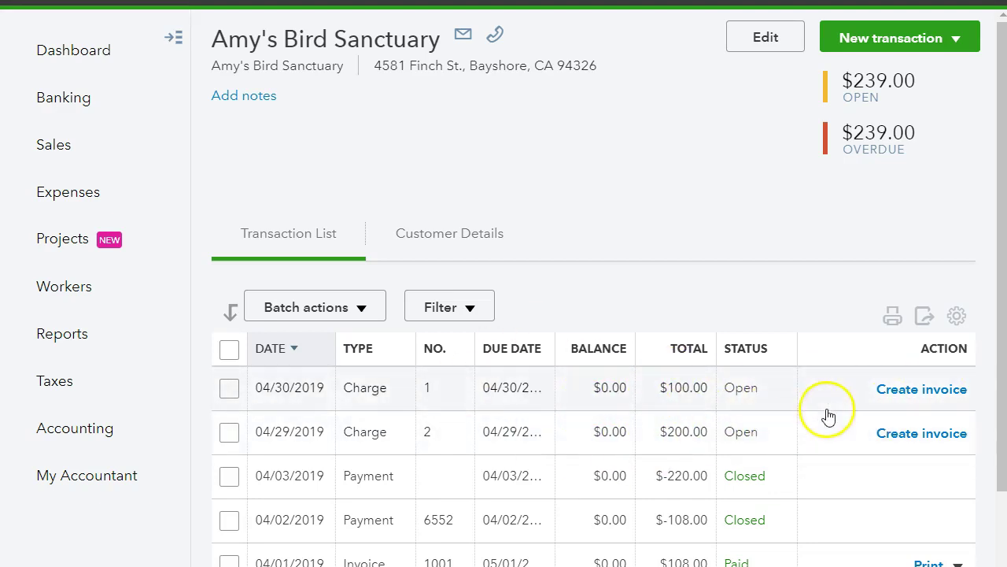
# Step: Create an invoice from the 04/30/2019 gardening charge and add the $200.00 Garden Lighting charge to it, then collapse the suggested transactions
pyautogui.click(922, 391)
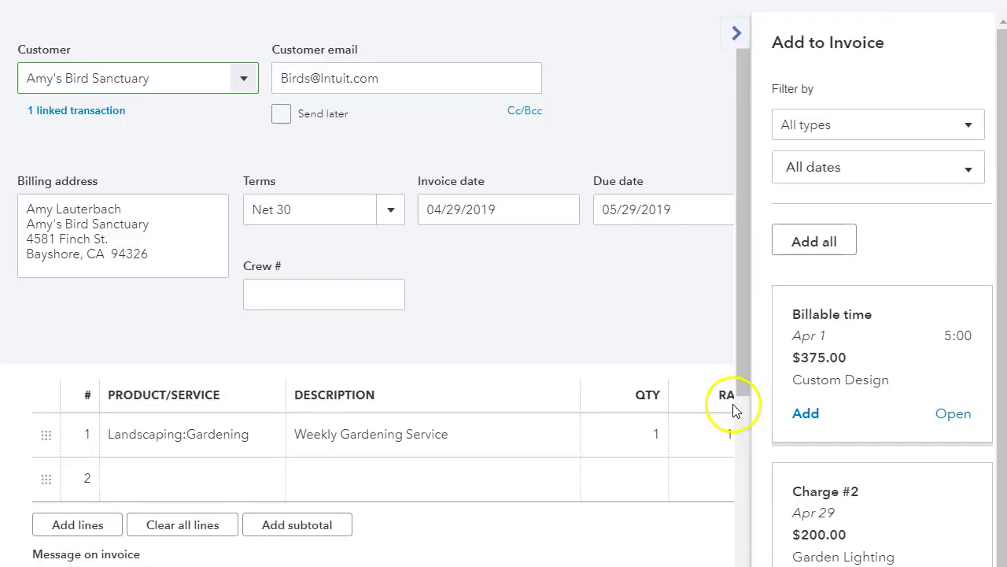
pyautogui.scroll(-1, 897, 378)
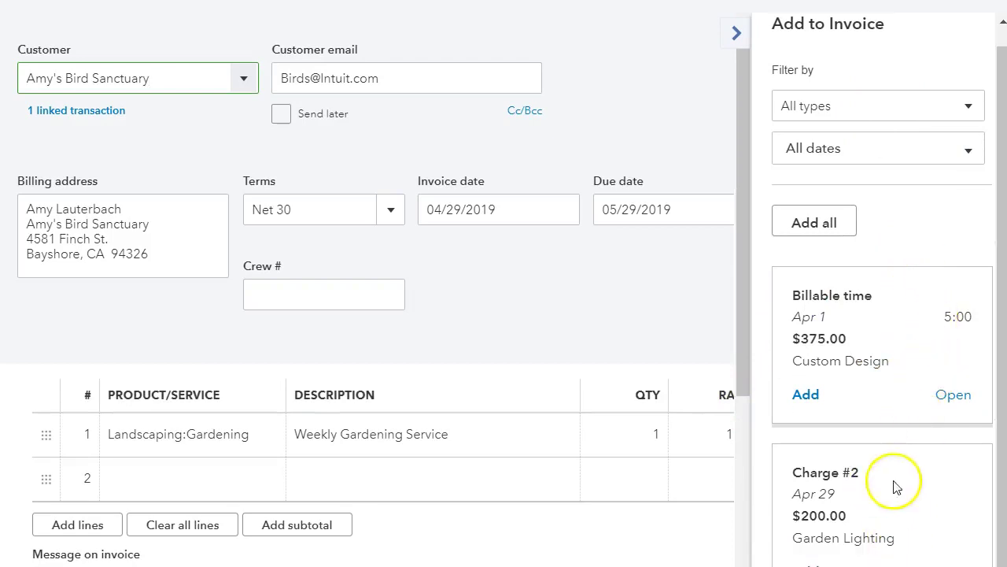
pyautogui.scroll(1, 905, 497)
pyautogui.scroll(-1, 921, 491)
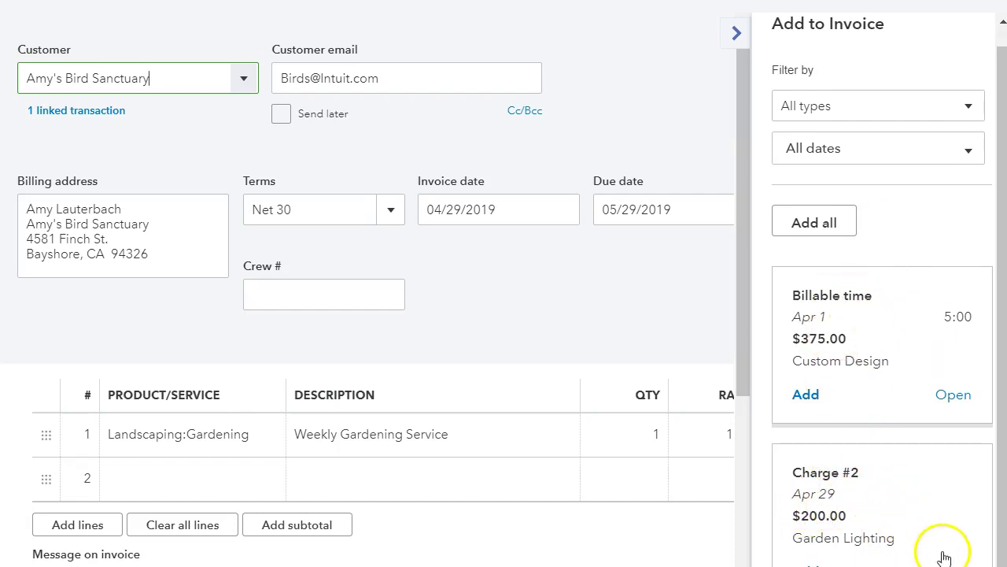
pyautogui.click(805, 563)
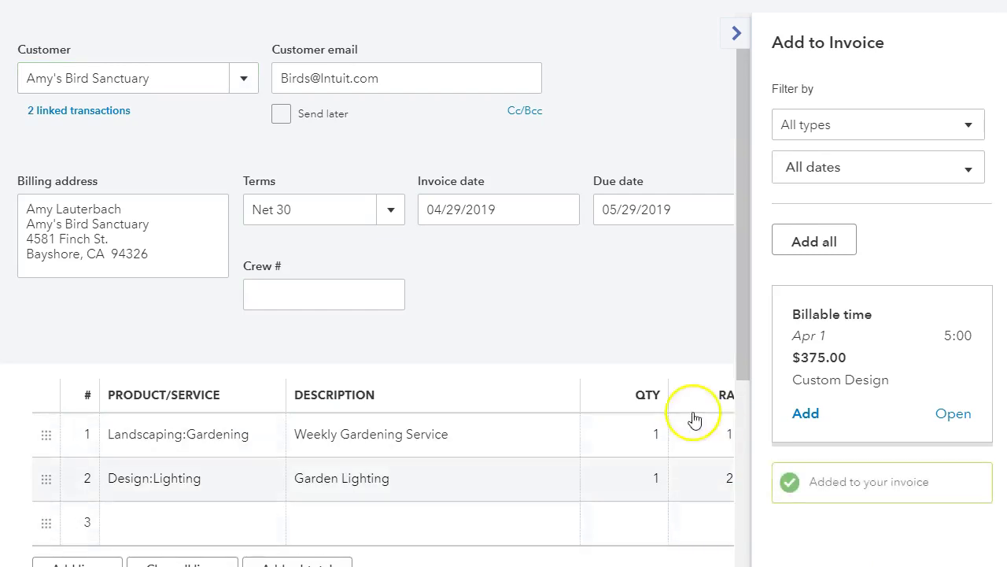
pyautogui.click(735, 33)
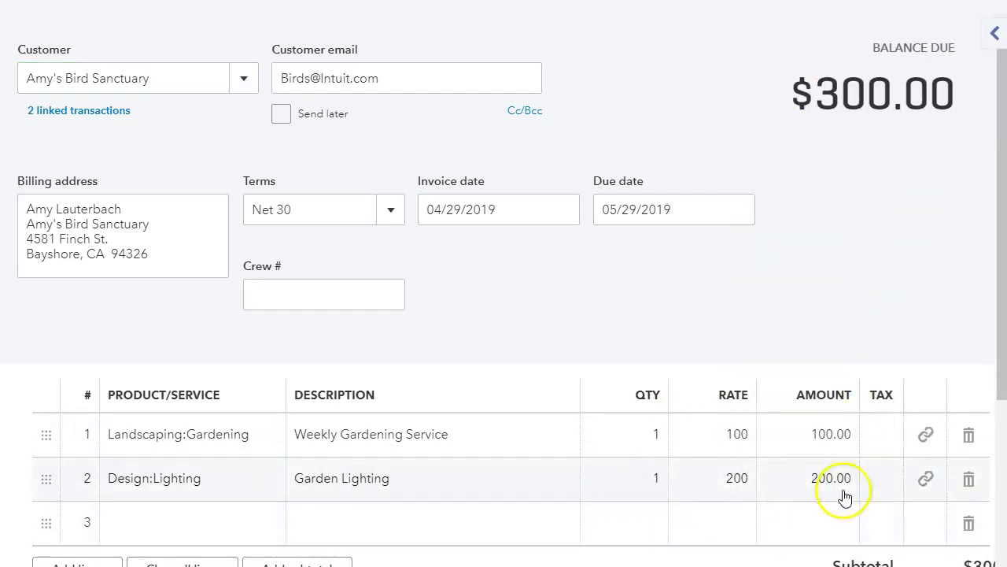
# Step: Examine the charge linked to the gardening line, the invoice's full list of linked transactions, and the rest of the invoice
pyautogui.click(930, 441)
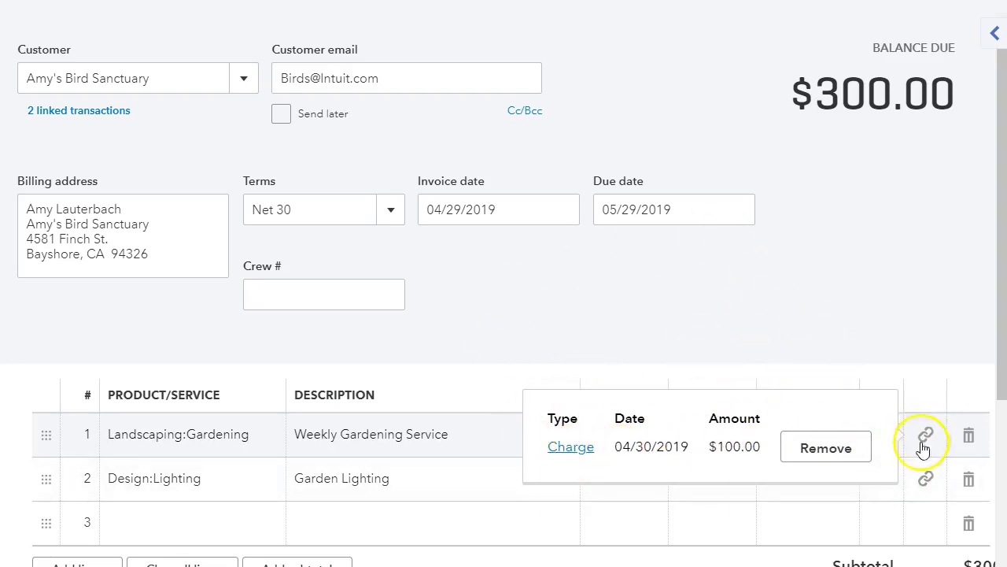
pyautogui.click(881, 299)
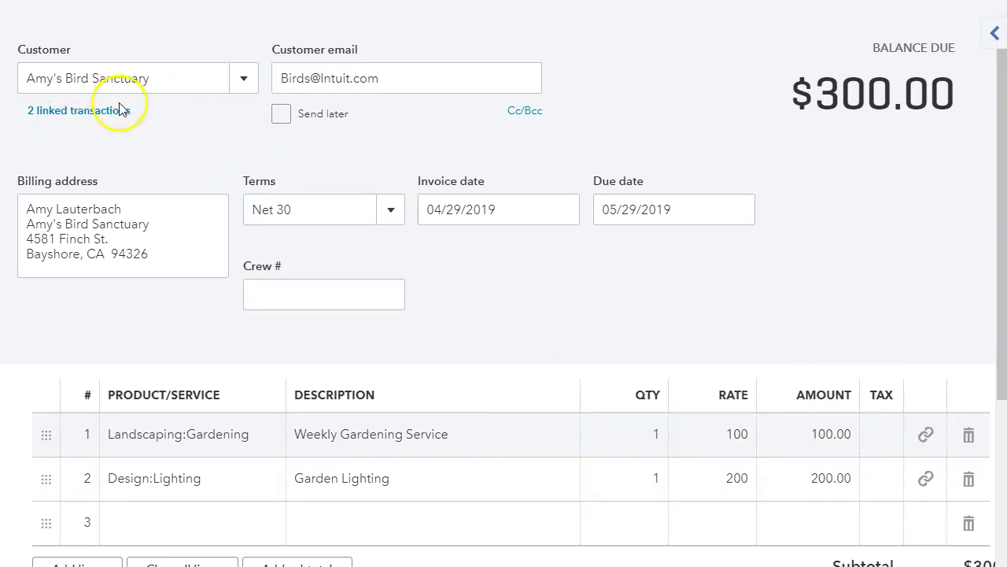
pyautogui.click(96, 110)
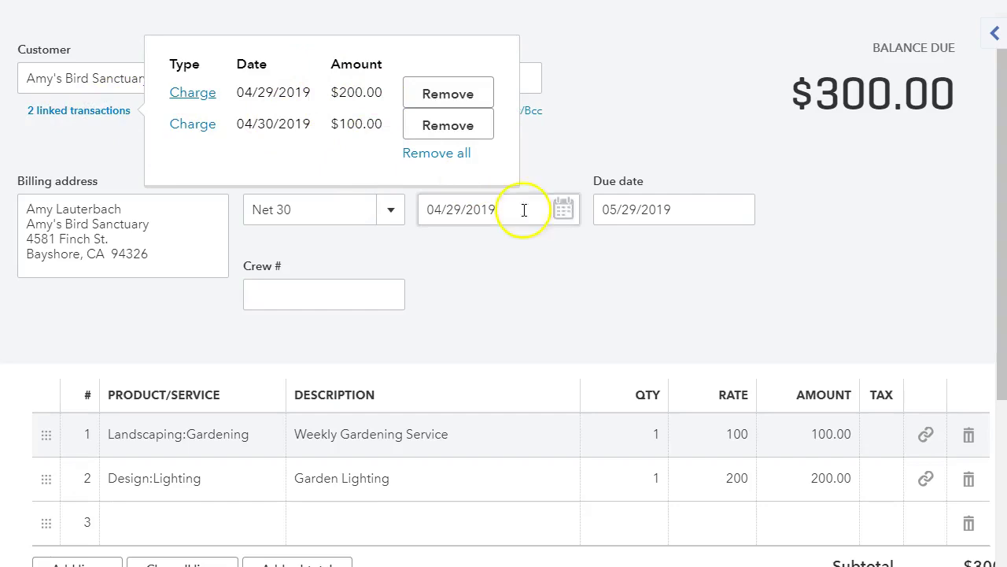
pyautogui.click(730, 303)
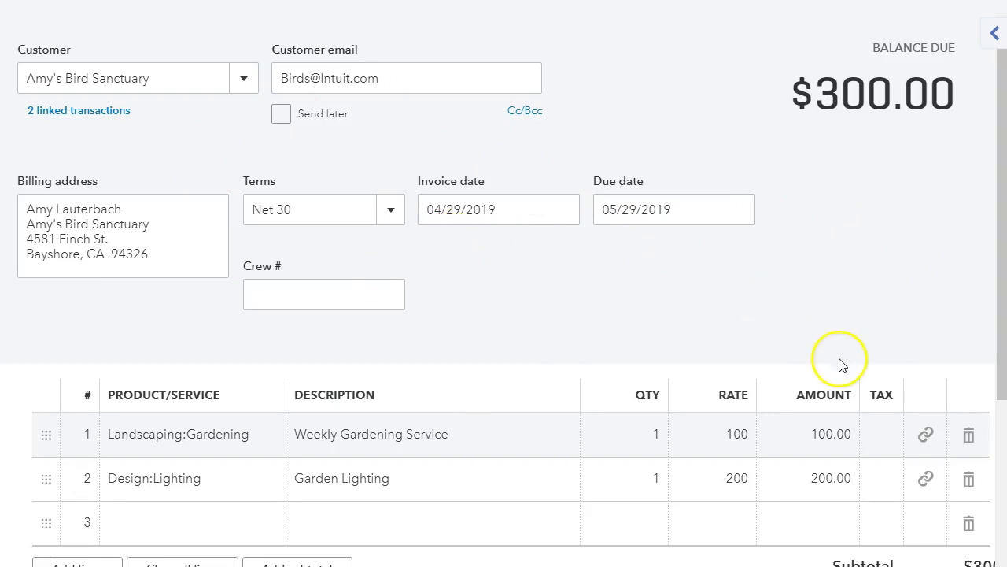
pyautogui.scroll(-5, 854, 359)
pyautogui.scroll(5, 857, 385)
pyautogui.click(800, 482)
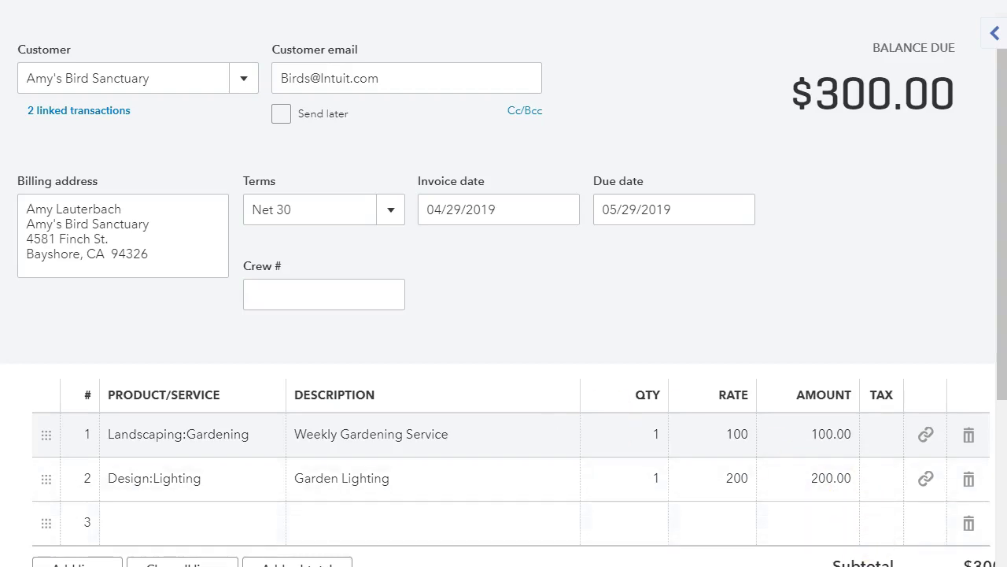